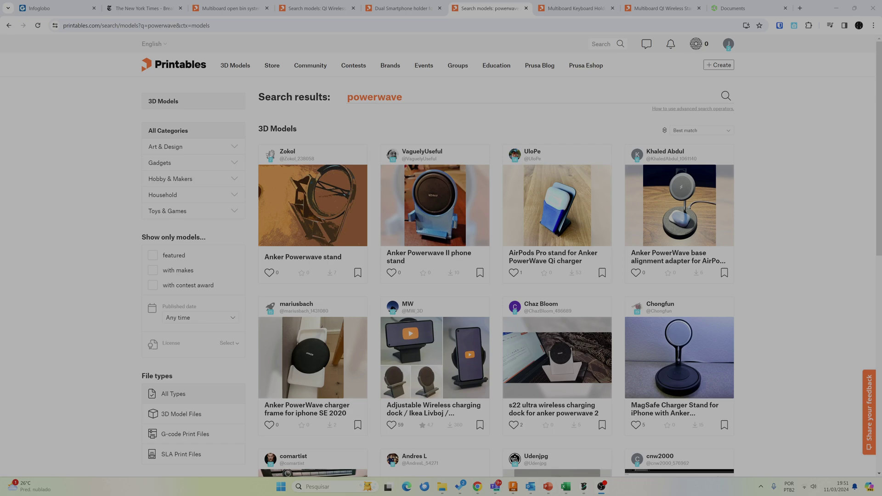
Step: Rotate the Multiboard QI Wireless Stand in Printables' 3D viewer to see its other sides
scroll(430, 199, down, 10)
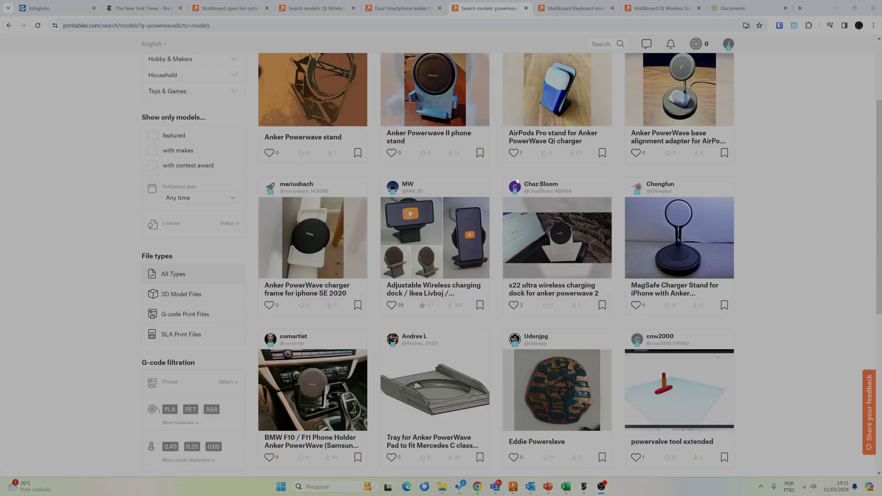
scroll(516, 181, up, 10)
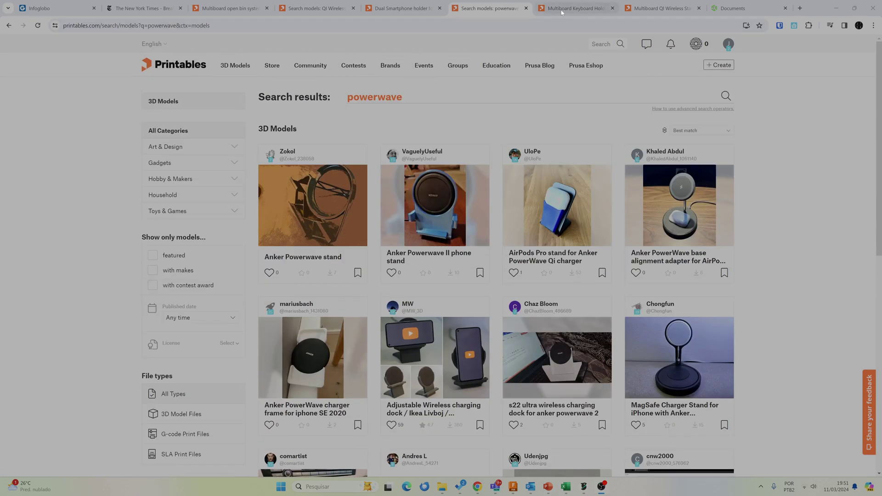
click(659, 11)
drag(496, 227, 745, 156)
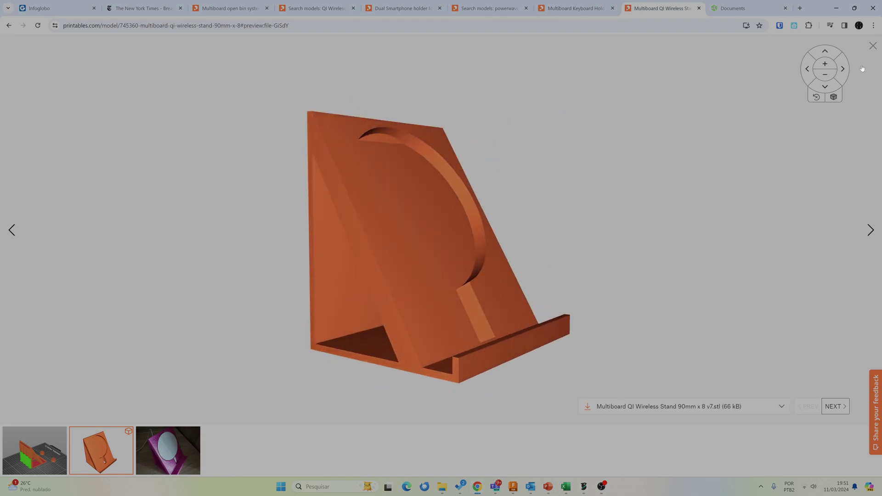
key(Escape)
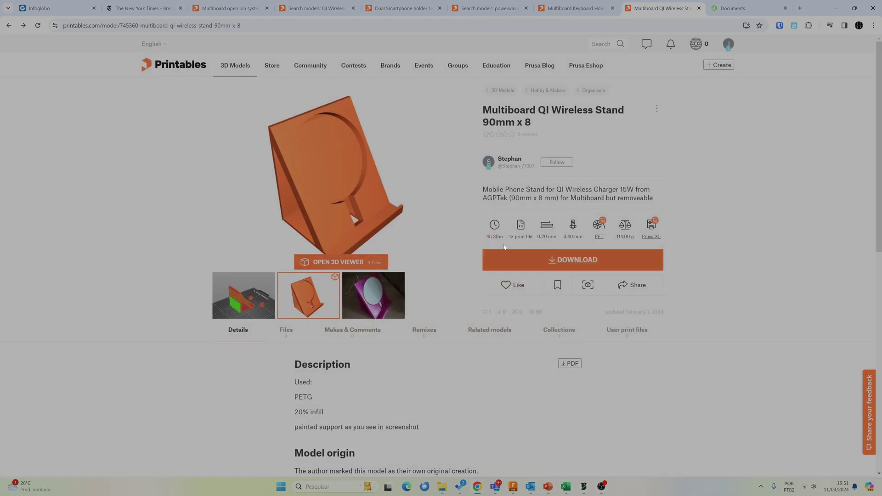
Step: View the purple printed-stand photo and the orange render, then return to the slicer's empty Plate 2
scroll(526, 96, down, 10)
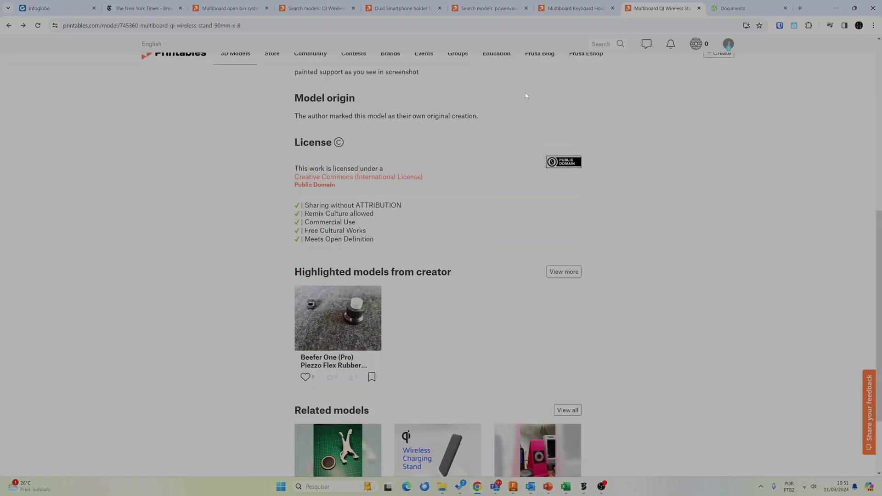
scroll(526, 95, up, 6)
scroll(249, 231, up, 4)
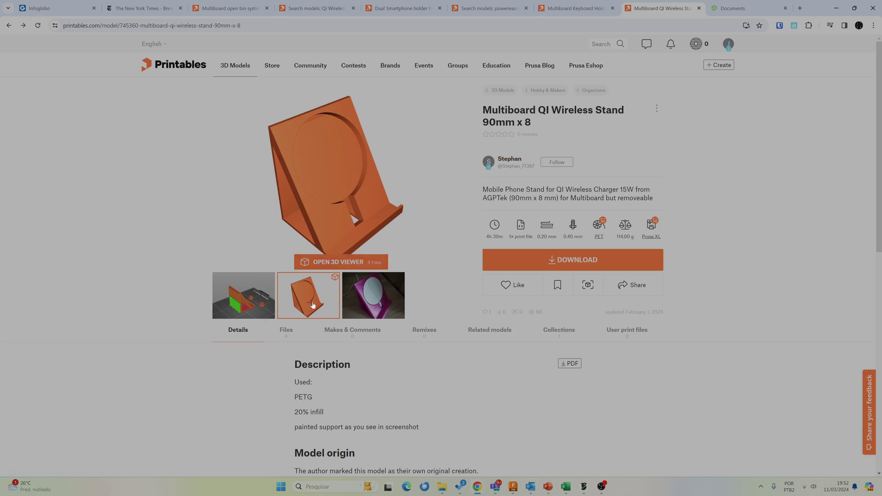
click(368, 306)
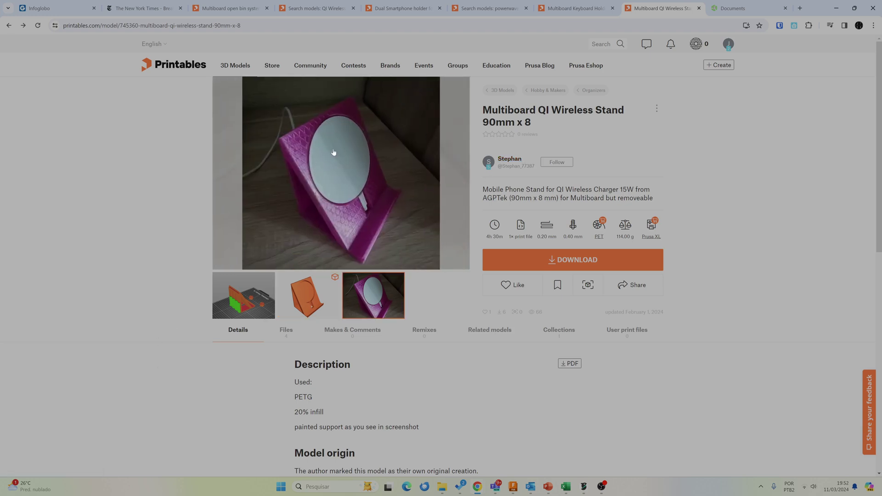
click(302, 315)
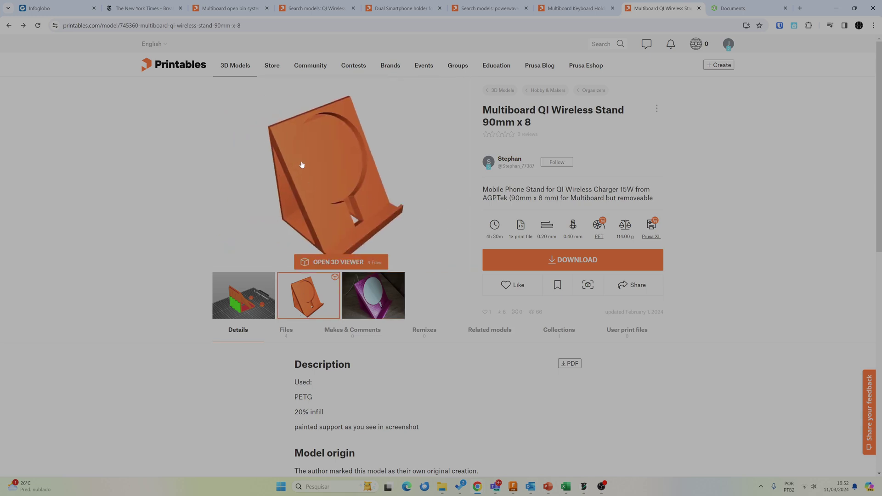
click(584, 487)
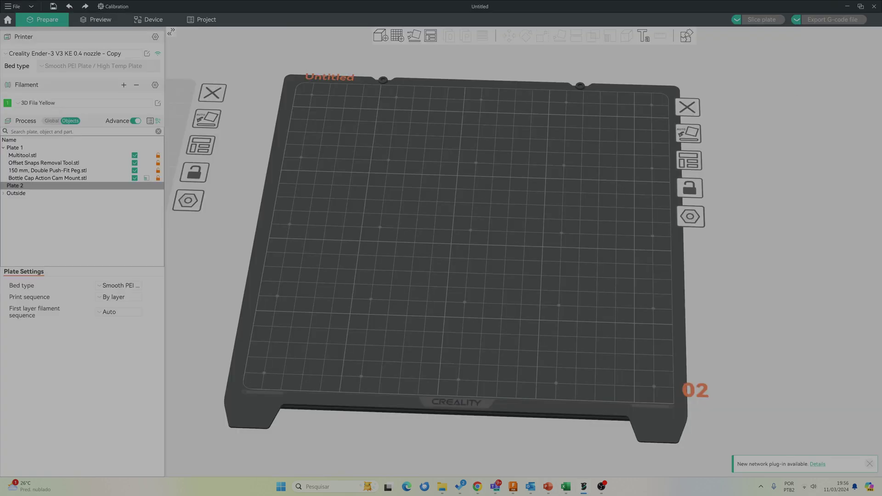
Step: Drop Multiboard QI Wireless Stand 90mm x 8 v7.stl onto Plate 2 and orbit to inspect it
key(alt+Tab)
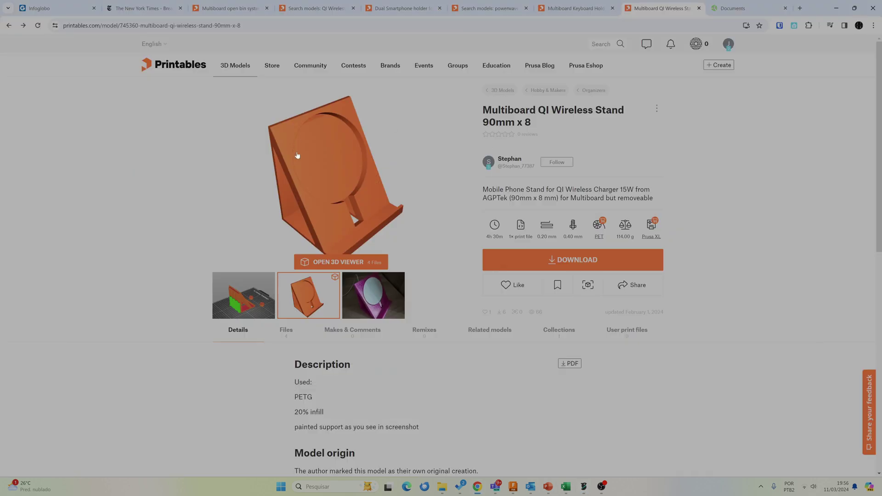
key(alt+Tab)
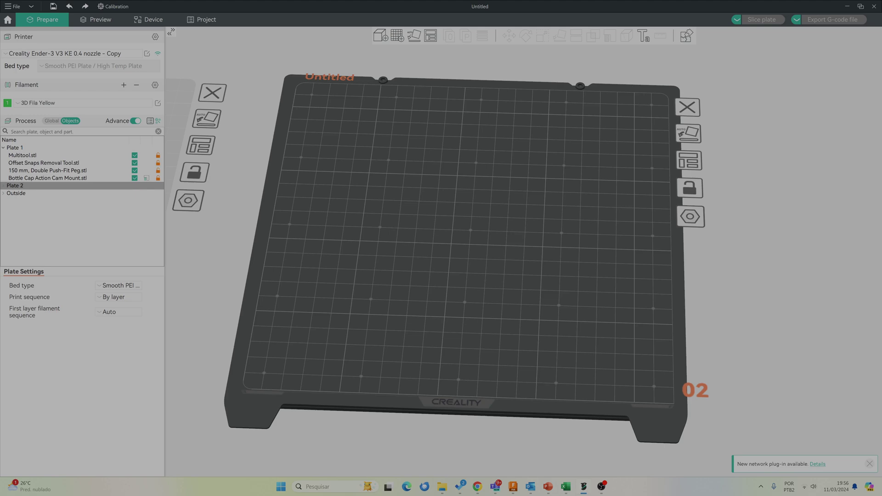
drag(698, 137, 456, 197)
drag(571, 290, 561, 276)
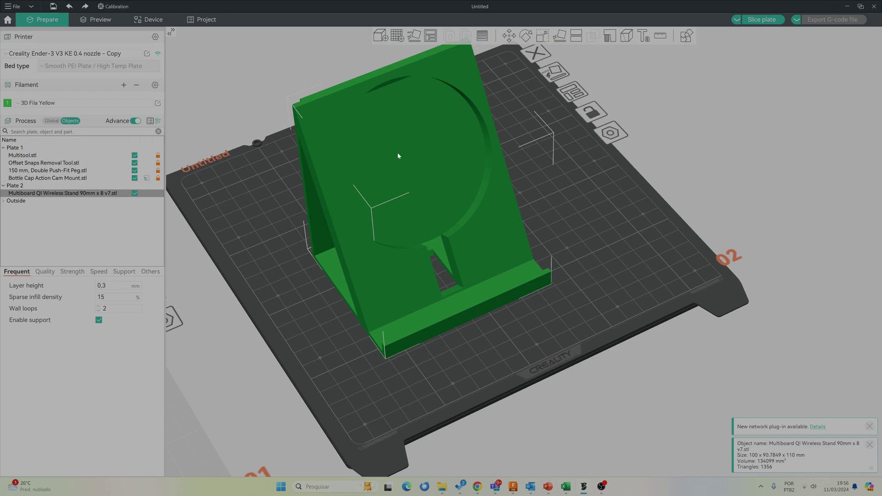
mouse_move(521, 185)
mouse_down()
mouse_move(541, 178)
mouse_move(521, 182)
mouse_up()
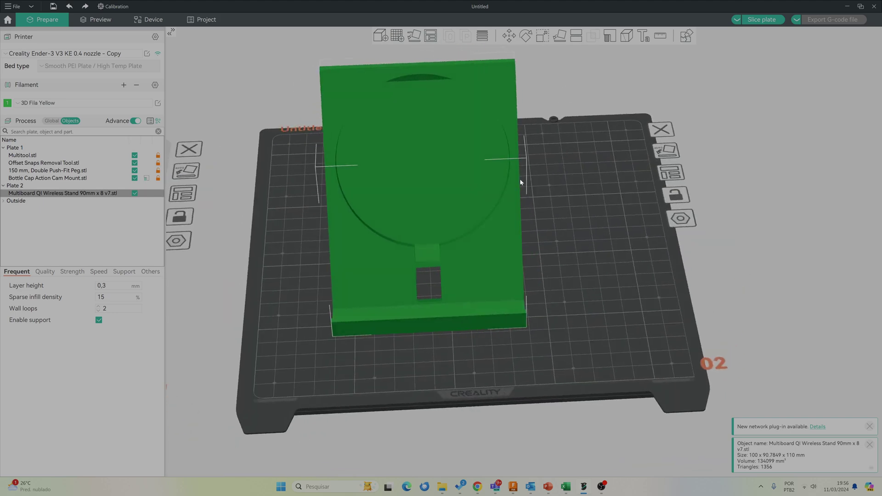
Step: Attach a generic cylinder part to the wireless stand object from its context menu
right_click(489, 102)
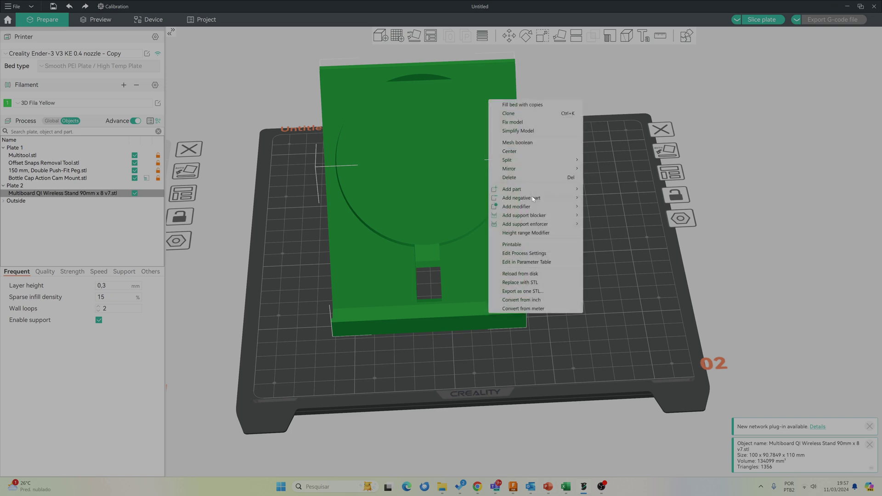
mouse_move(533, 198)
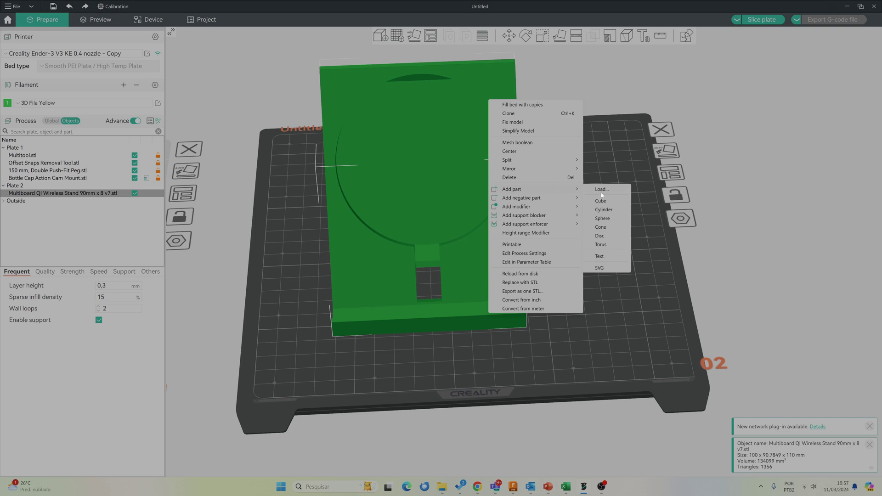
click(604, 210)
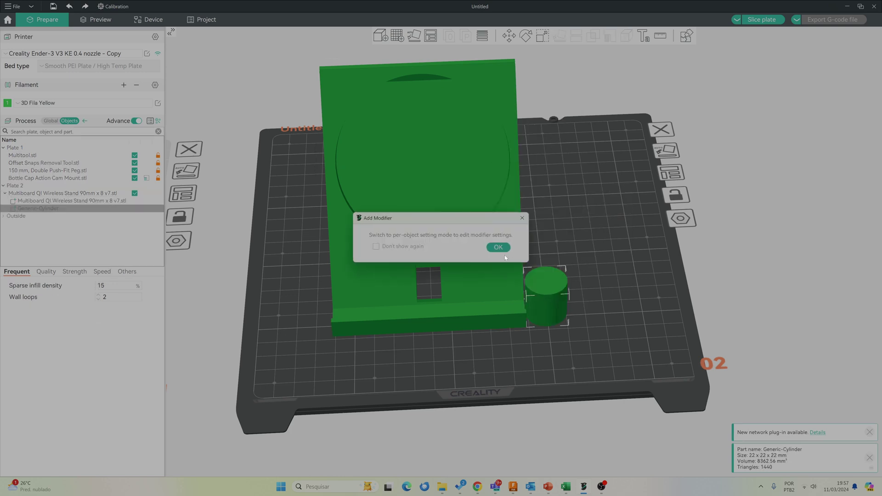
Step: Move the cylinder right and upward, then scale it up roughly fourfold
key(m)
drag(573, 298, 640, 282)
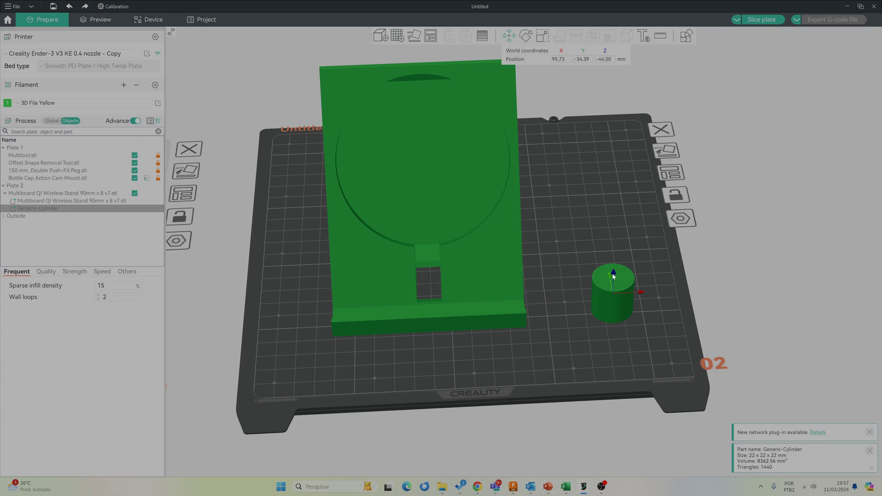
drag(616, 253, 604, 188)
key(s)
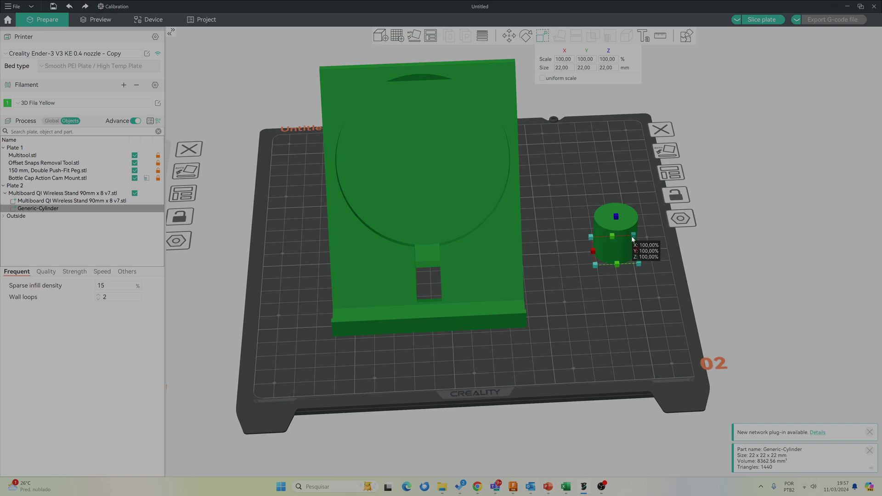
drag(633, 238, 687, 183)
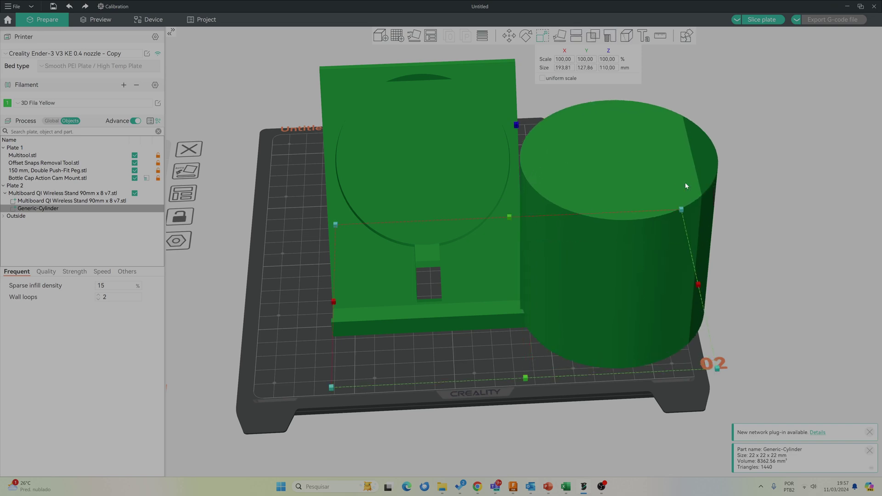
Step: Try a 110 mm Y size on the cylinder, then undo the resize
click(585, 68)
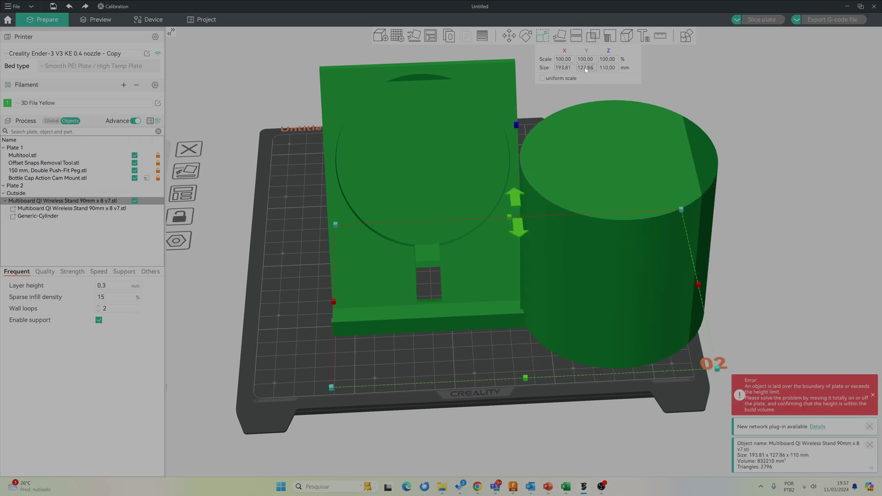
text(110)
key(Return)
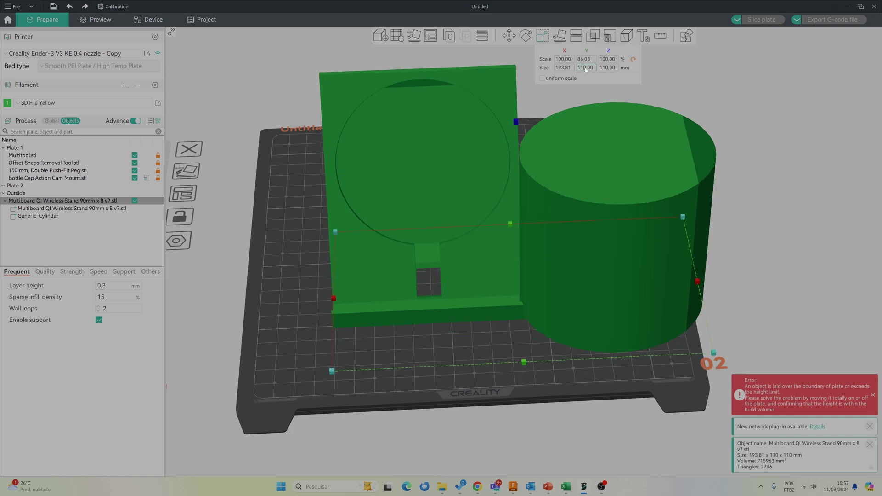
click(563, 68)
key(Return)
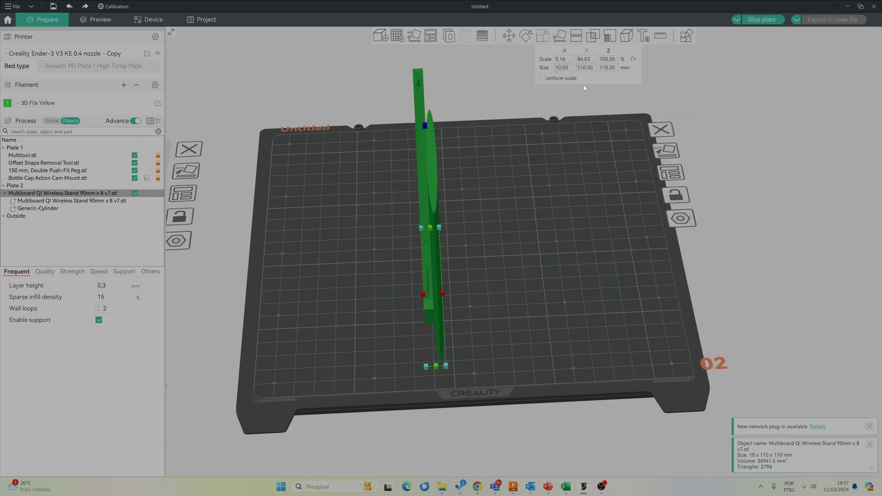
key(ctrl+z)
key(ctrl+z)
key(ctrl+z)
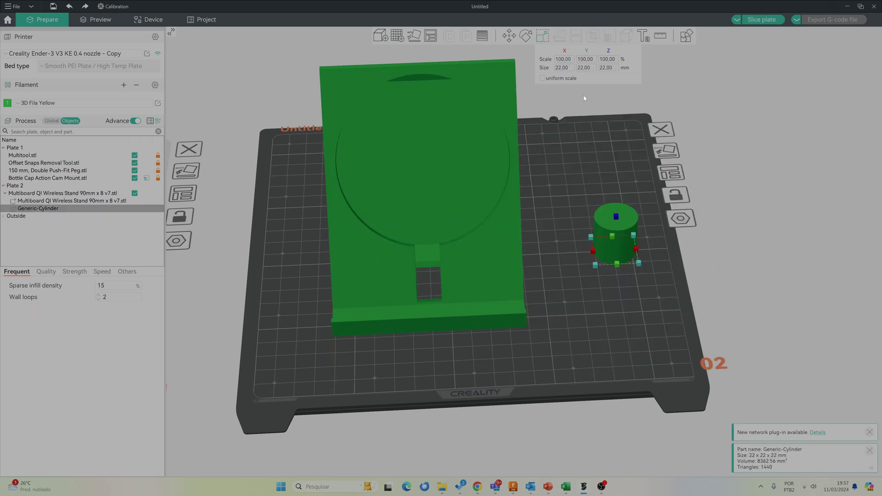
Step: Size the cylinder to 110 × 110 mm wide and 11 mm tall
click(583, 68)
text(110)
key(Return)
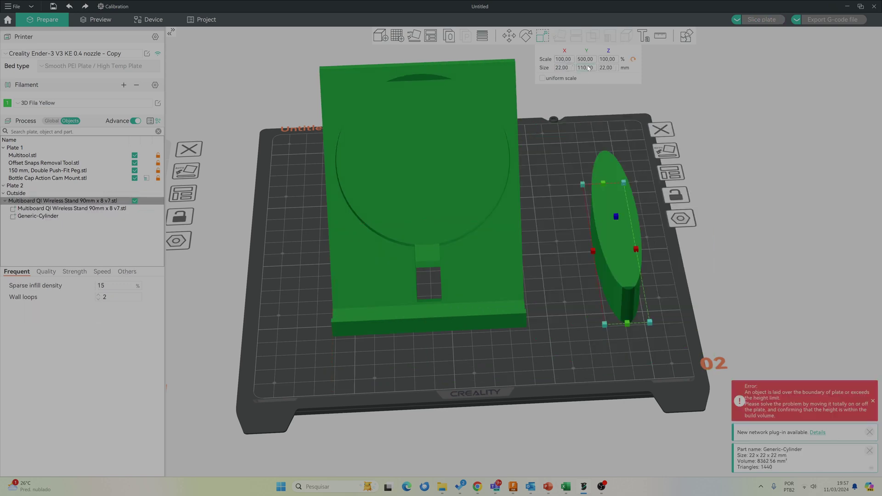
click(564, 68)
text(110)
key(Return)
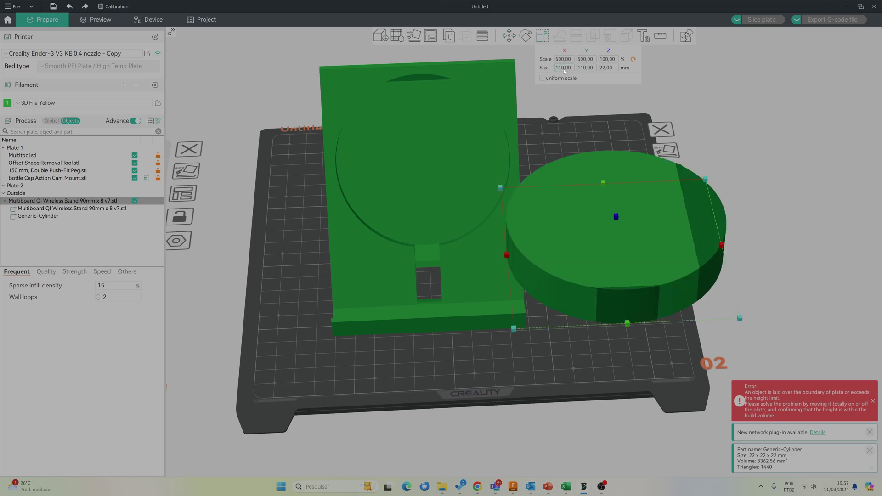
click(607, 68)
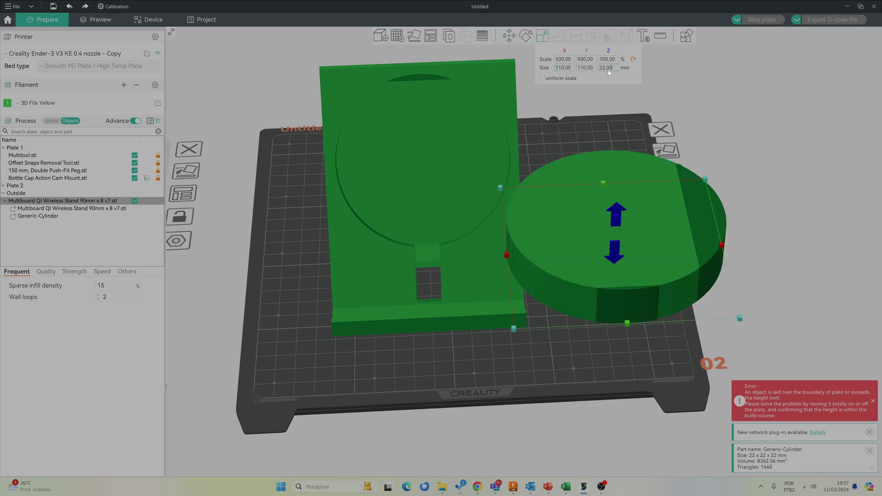
text(11)
key(Return)
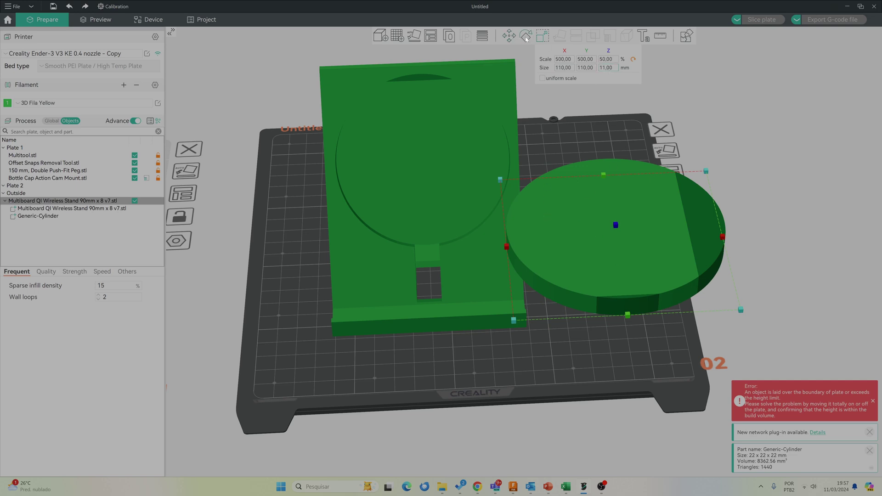
Step: Raise the disc, tilt it about its X axis, and drag it over onto the stand
click(510, 37)
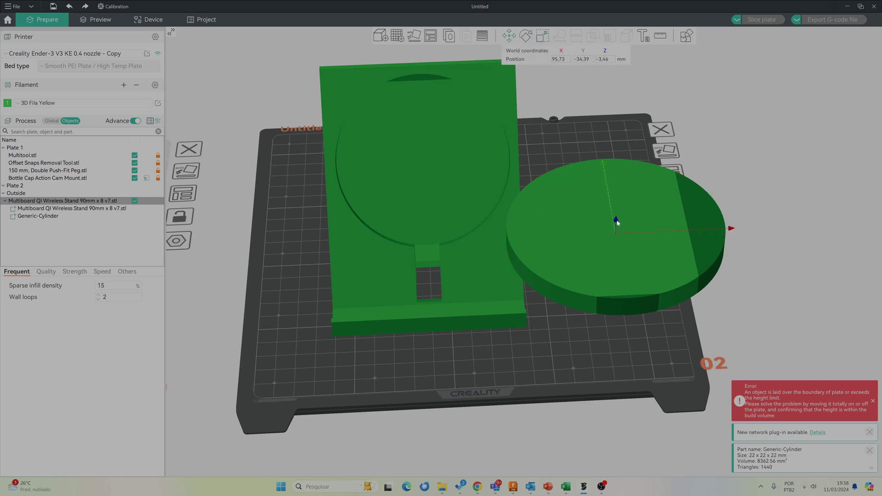
drag(616, 222, 617, 163)
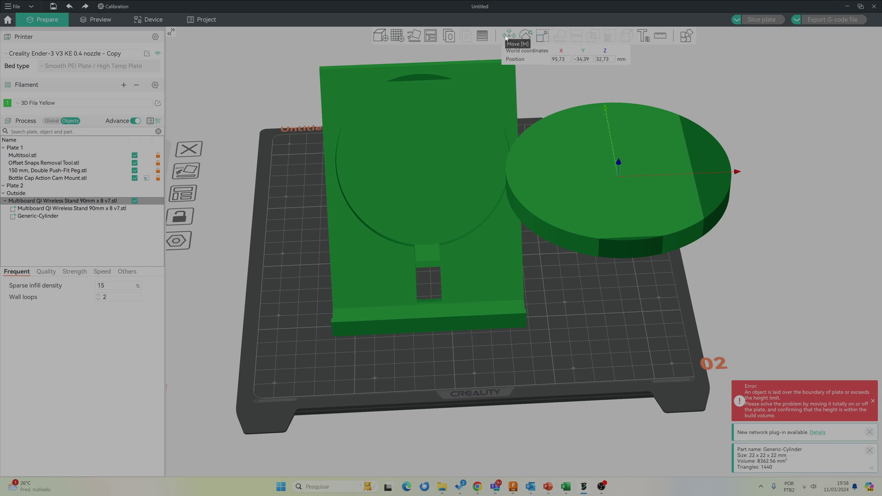
click(526, 36)
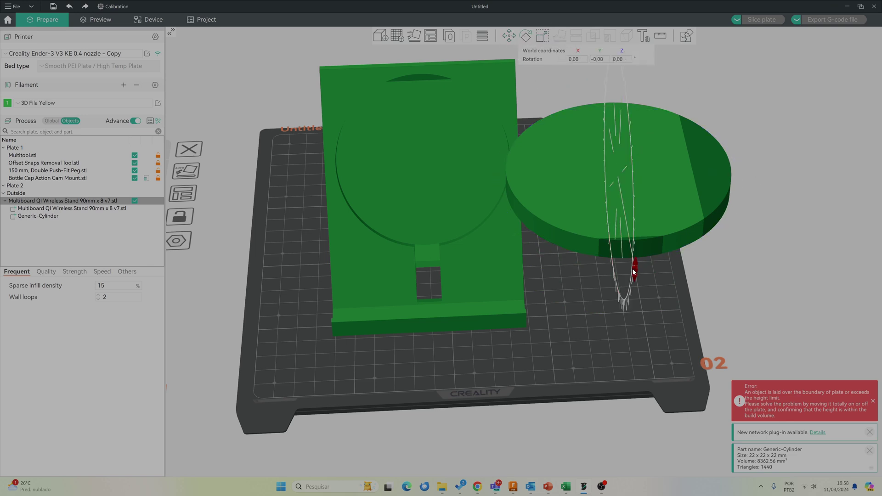
drag(635, 271, 622, 319)
drag(611, 183, 403, 167)
drag(575, 310, 571, 198)
Step: Refine the disc's tilt and position into the stand's face at X -0.17, Y 13.08, Z 7.47 mm
click(509, 35)
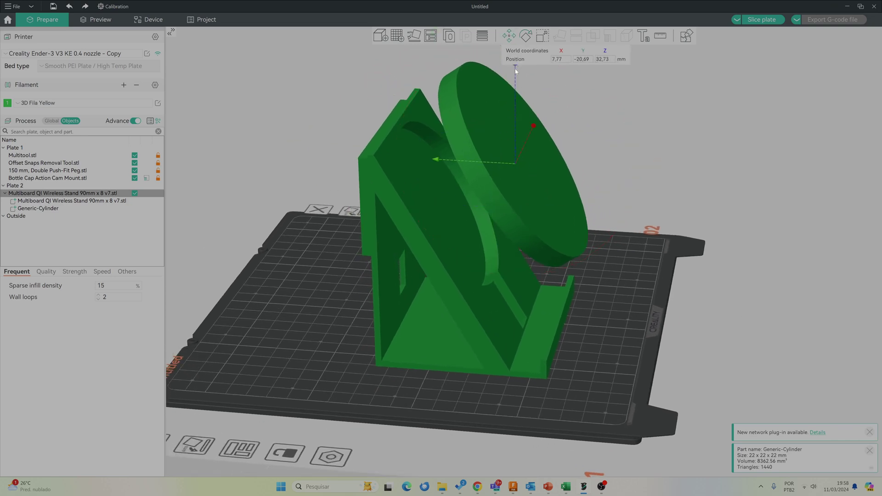
drag(516, 70, 520, 196)
drag(441, 212, 386, 196)
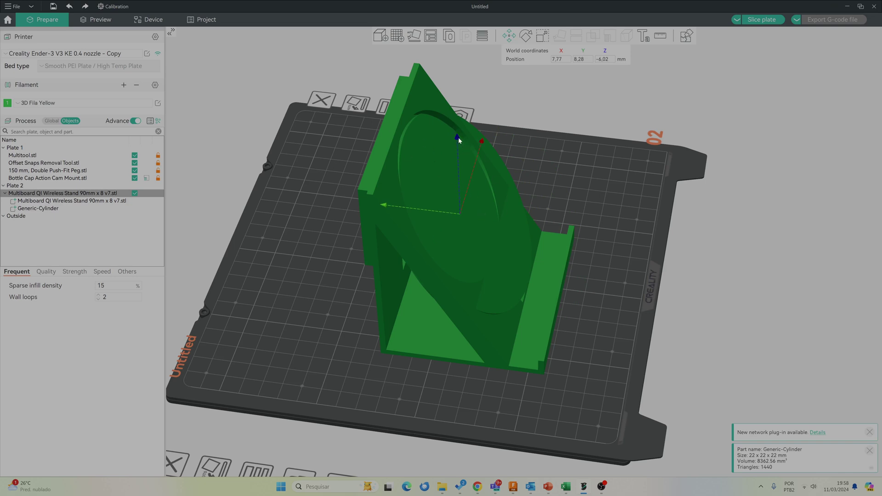
drag(457, 138, 458, 106)
click(526, 36)
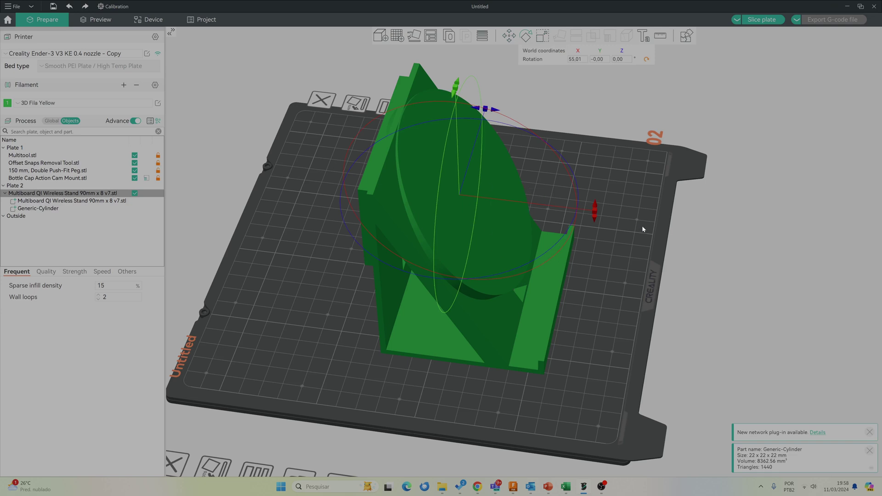
drag(594, 211, 595, 221)
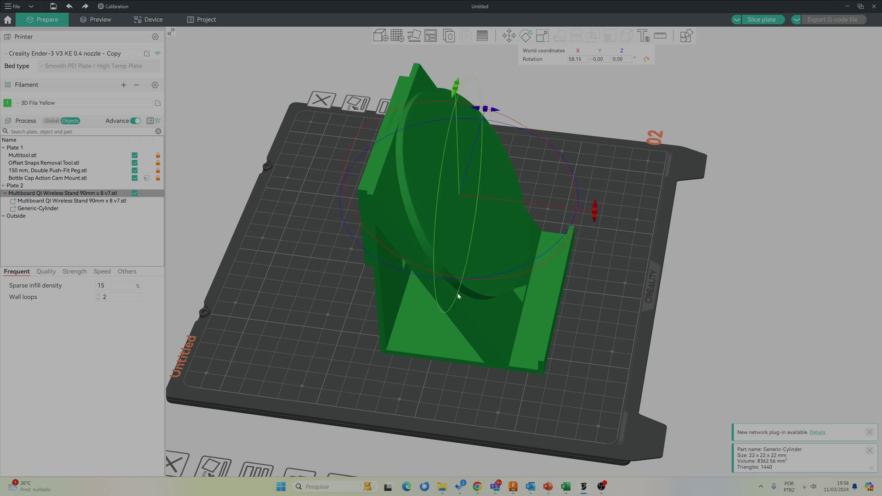
click(509, 36)
drag(390, 188, 381, 185)
drag(475, 124, 465, 145)
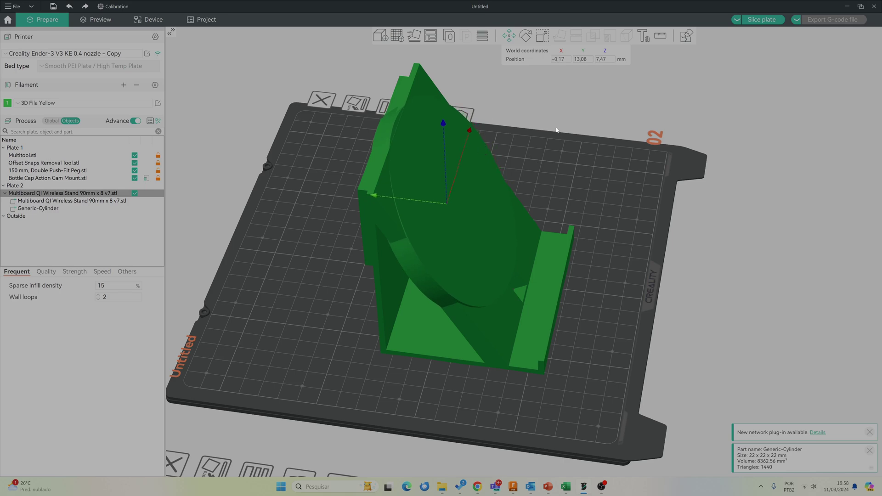
drag(560, 162, 540, 158)
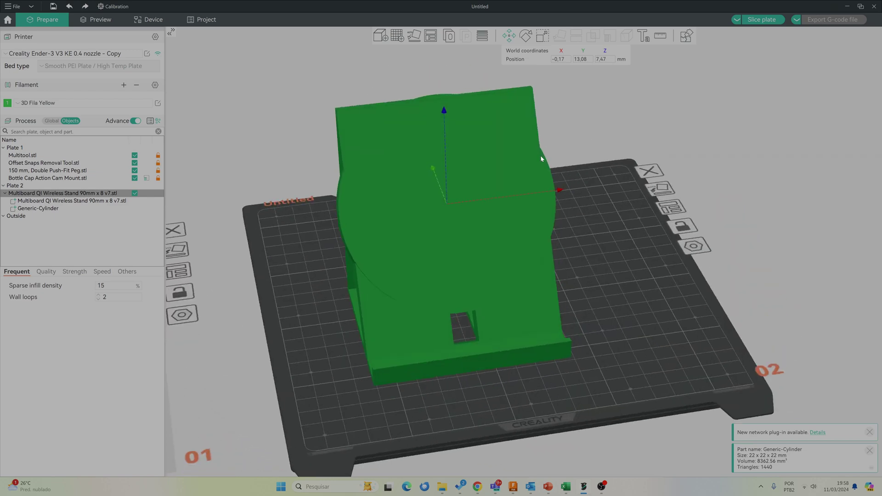
Step: Add a negative cylinder part to the stand and raise it off the plate
click(569, 300)
right_click(537, 310)
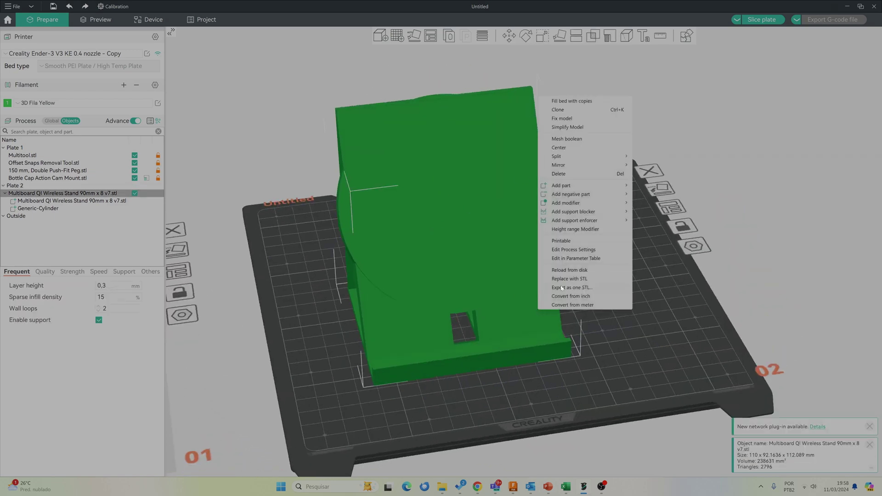
mouse_move(595, 196)
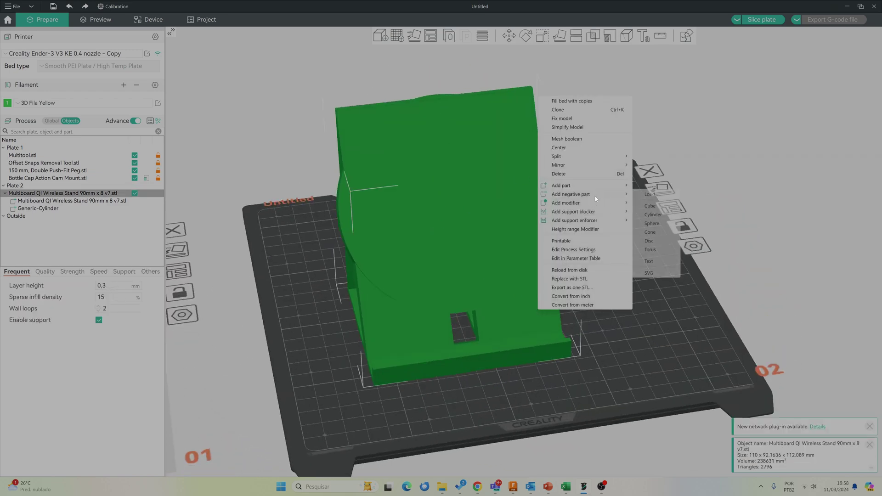
click(653, 215)
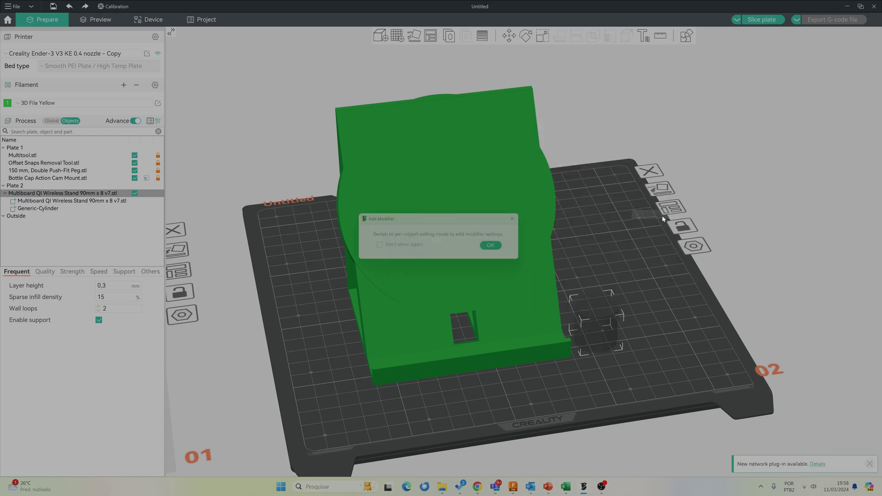
click(498, 248)
key(m)
drag(598, 288, 614, 166)
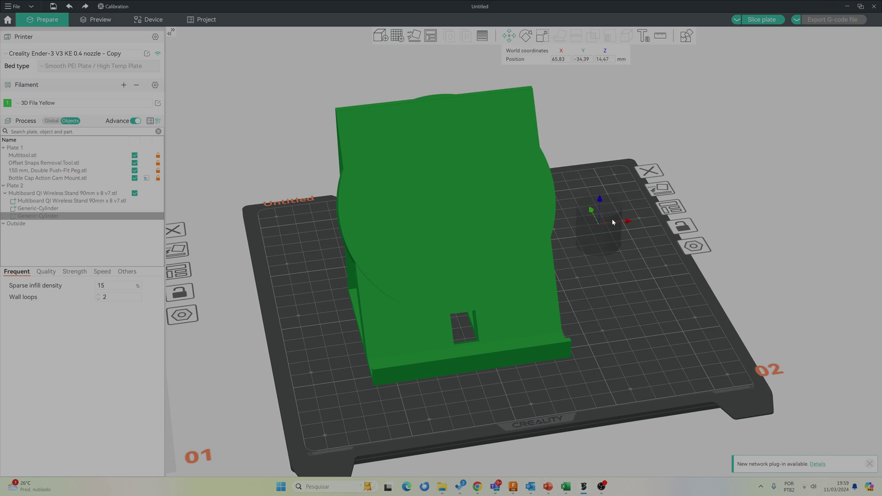
Step: Resize the negative cylinder to 100 × 100 × 10 mm
click(542, 35)
click(567, 71)
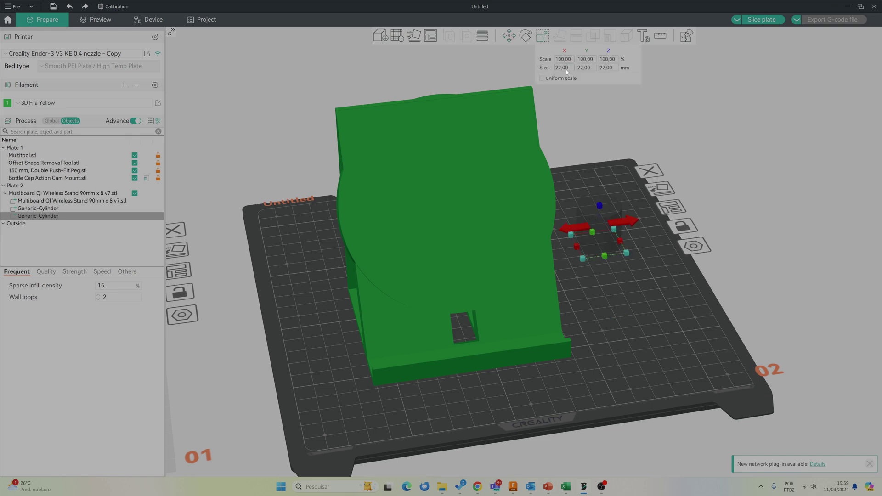
text(100)
key(Return)
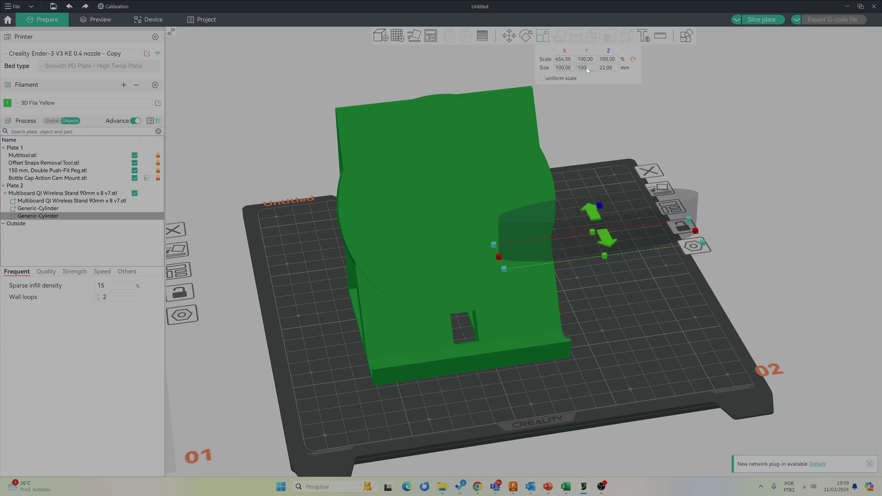
key(Return)
click(612, 69)
text(10)
key(Return)
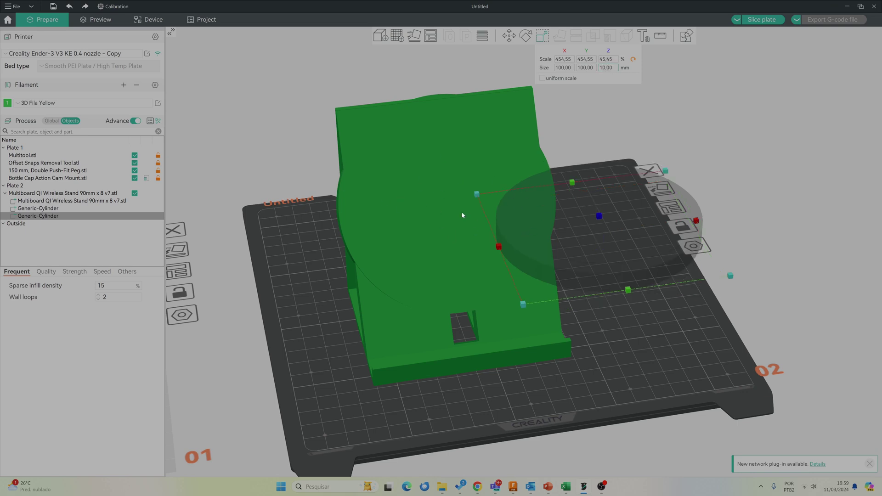
Step: Tilt the negative cylinder 50° about X and push it into the stand's sloped face
click(526, 36)
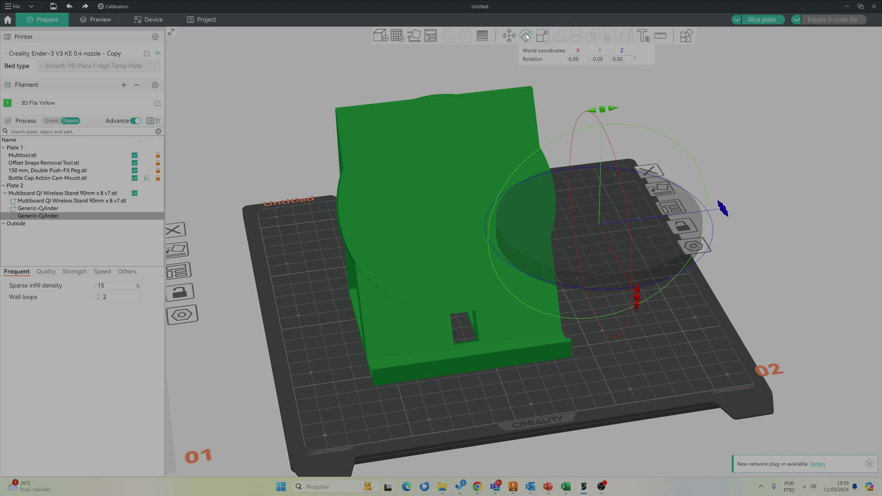
drag(639, 300, 619, 347)
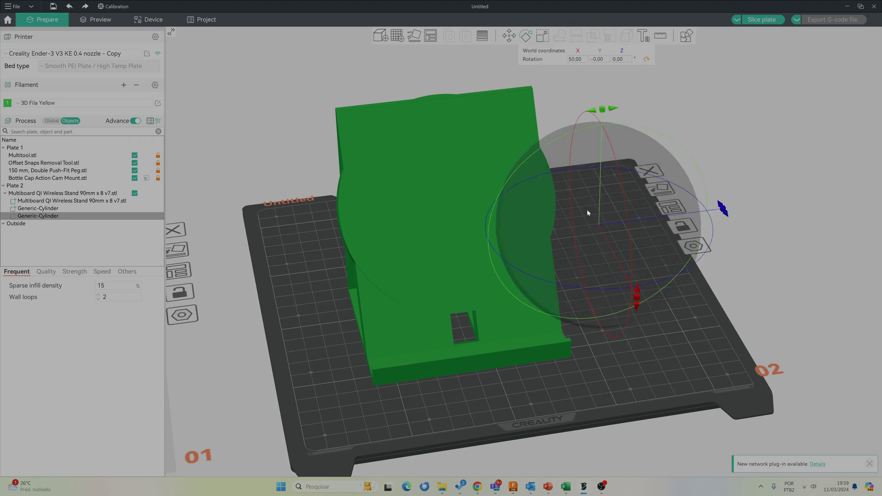
drag(604, 387, 641, 225)
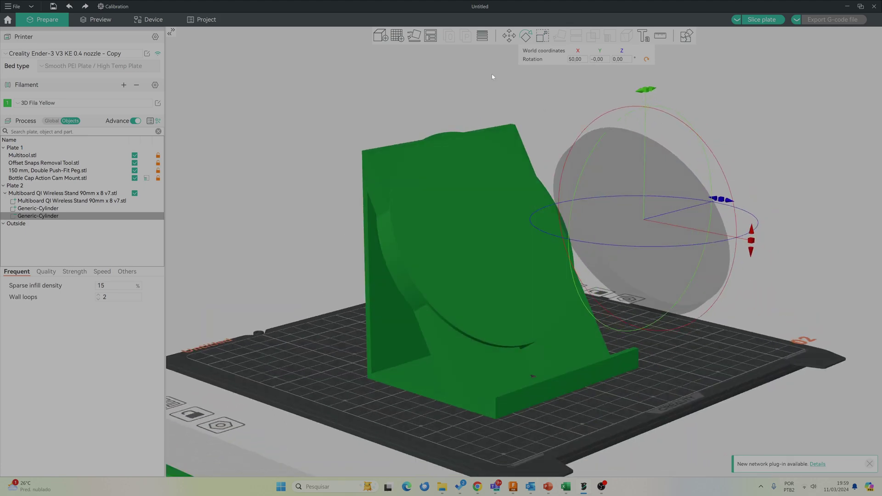
click(513, 36)
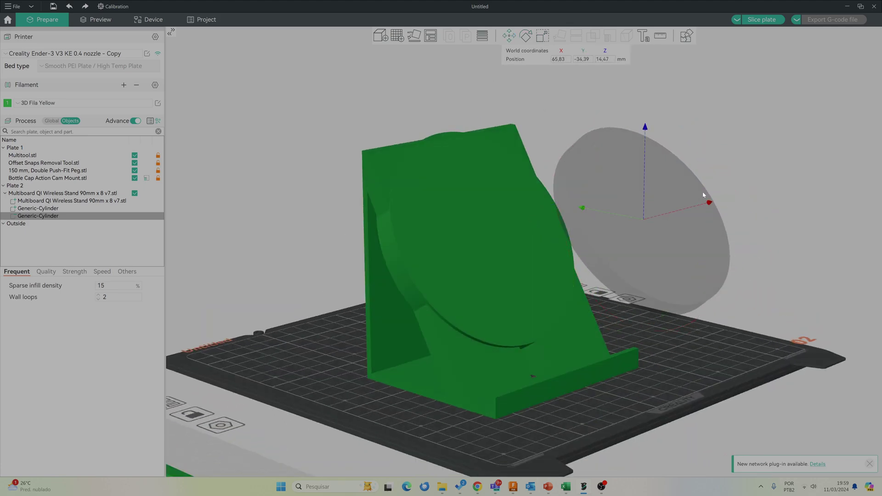
drag(705, 200, 487, 262)
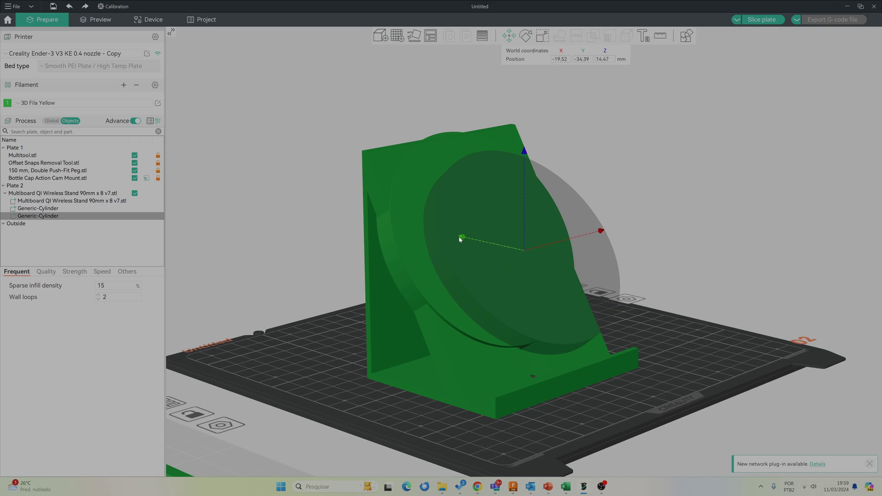
drag(461, 239, 325, 167)
drag(604, 332, 630, 338)
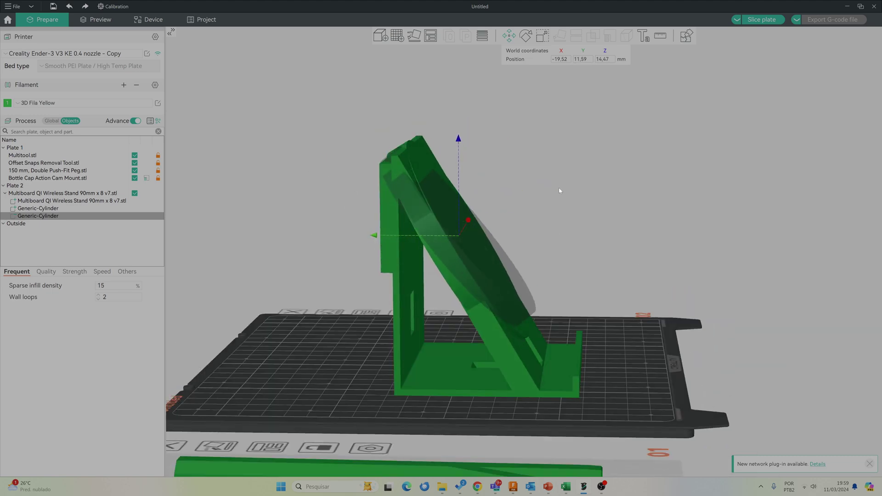
drag(560, 192, 556, 202)
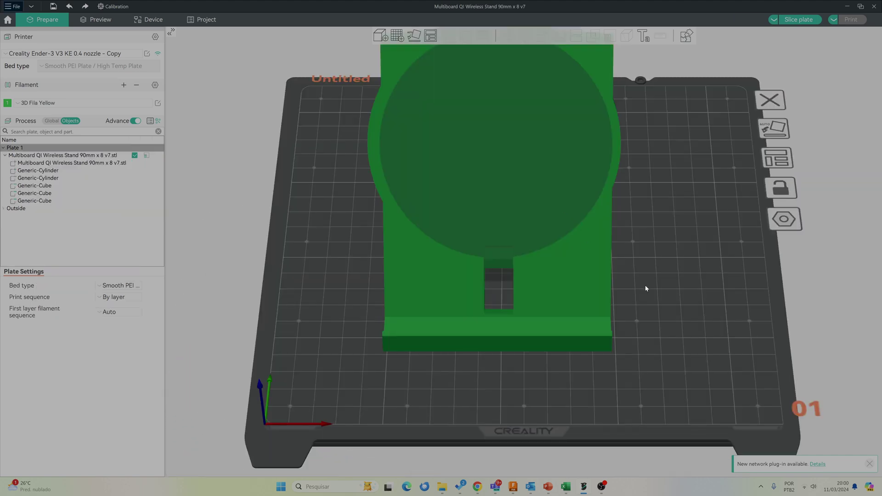
drag(646, 288, 631, 242)
scroll(517, 250, up, 3)
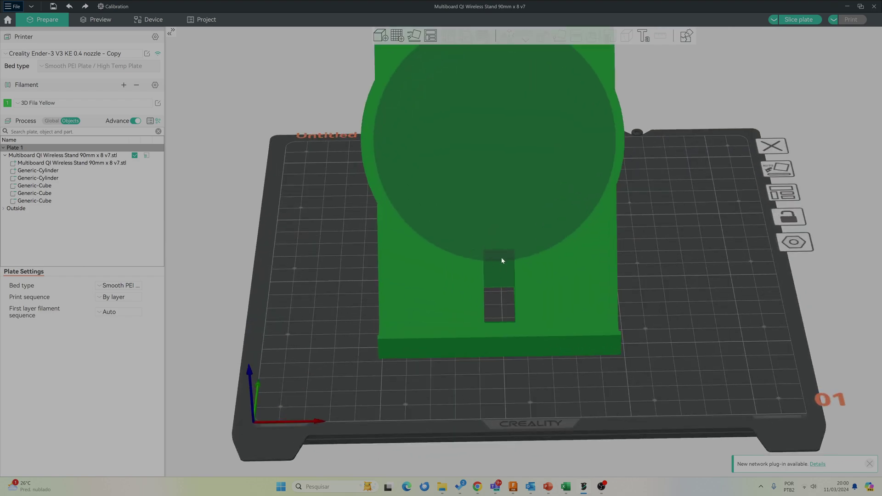
drag(517, 282, 496, 258)
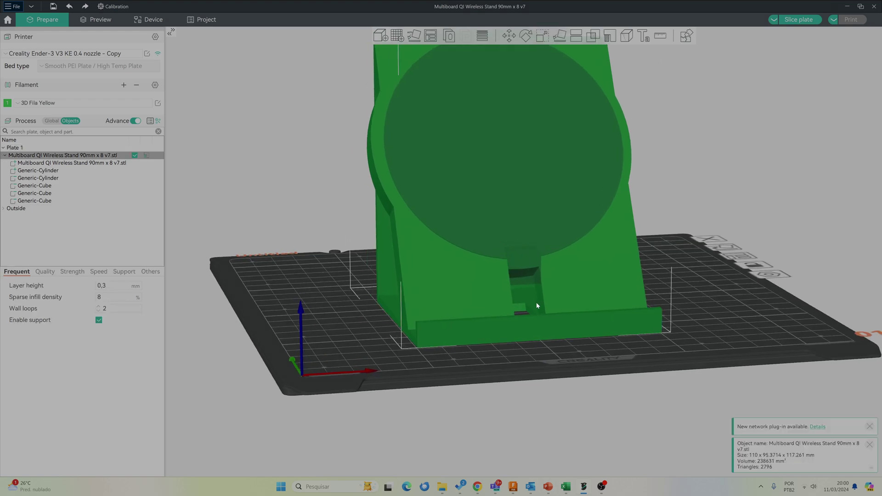
drag(537, 305, 534, 299)
drag(649, 280, 459, 276)
scroll(710, 239, down, 3)
scroll(496, 322, up, 3)
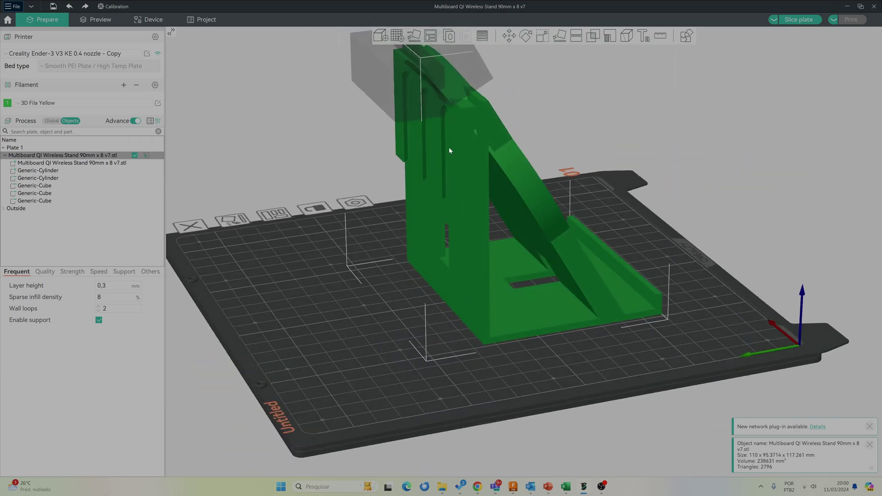
drag(494, 322, 499, 358)
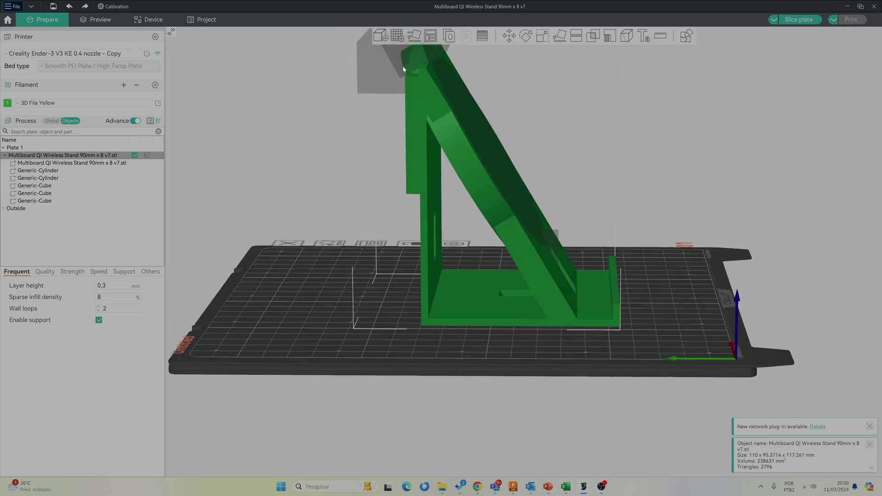
drag(385, 191, 431, 168)
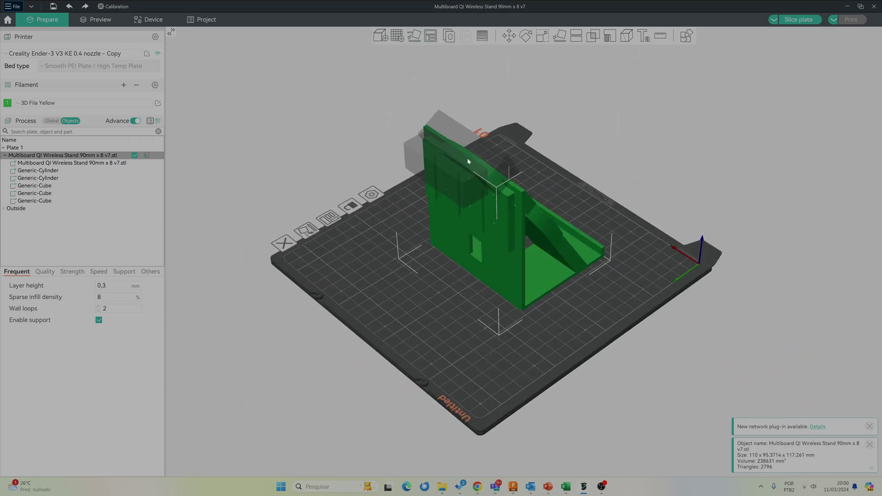
drag(438, 272, 413, 272)
scroll(565, 147, up, 5)
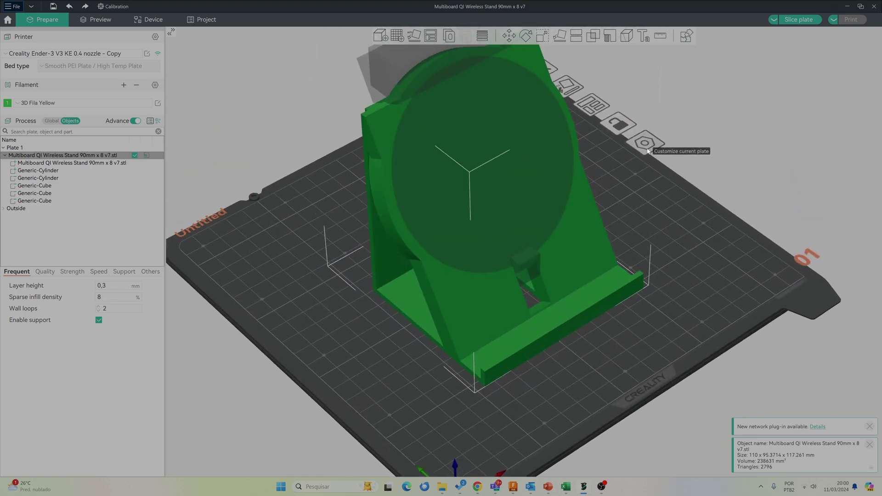
middle_drag(648, 152, 648, 246)
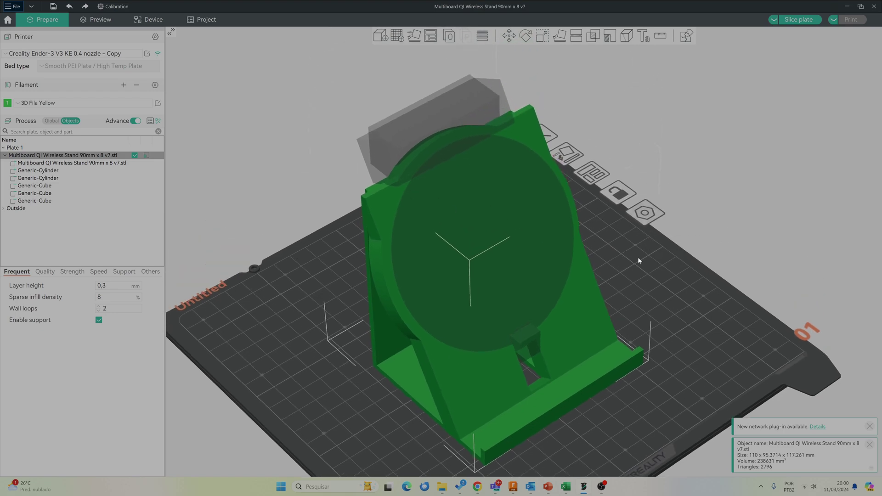
mouse_move(638, 259)
mouse_down()
mouse_move(660, 258)
mouse_move(637, 266)
mouse_up()
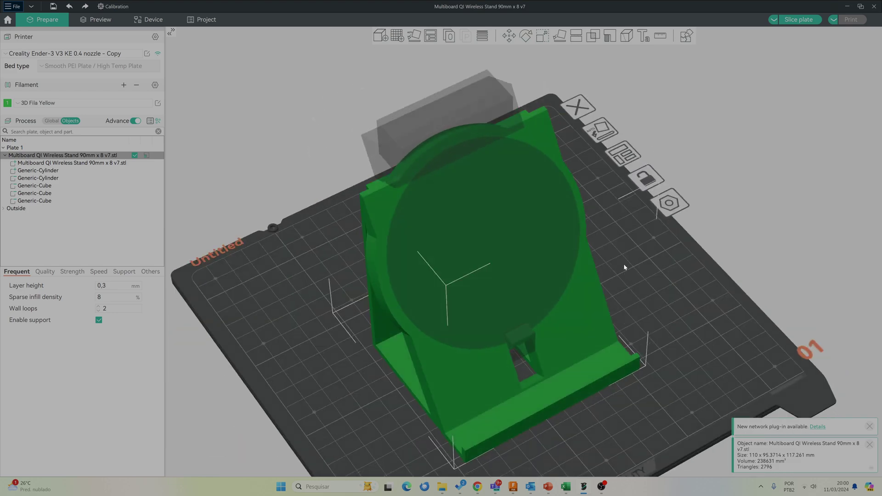
drag(612, 274, 477, 299)
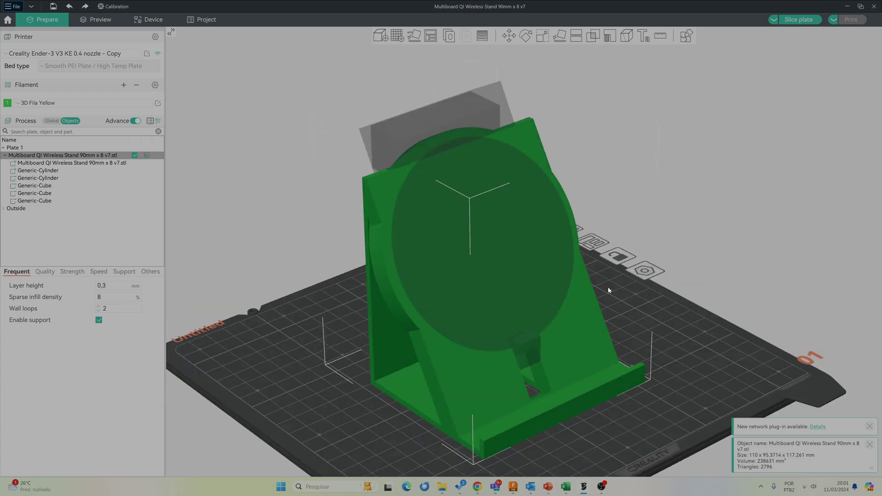
drag(609, 291, 634, 292)
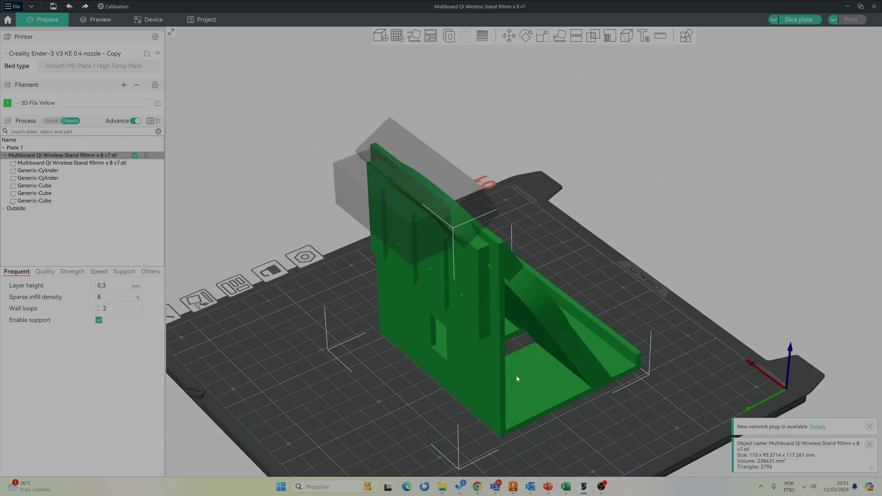
mouse_move(550, 427)
mouse_down()
mouse_move(578, 430)
mouse_move(548, 429)
mouse_up()
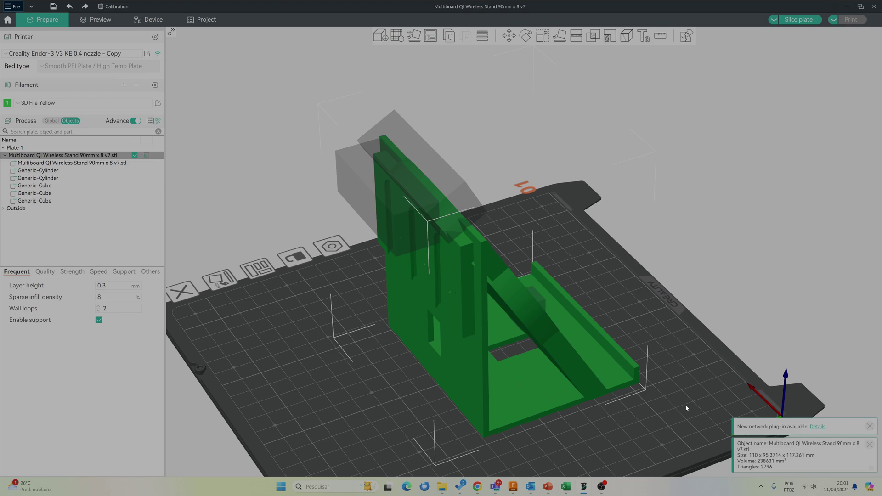
drag(697, 401, 674, 401)
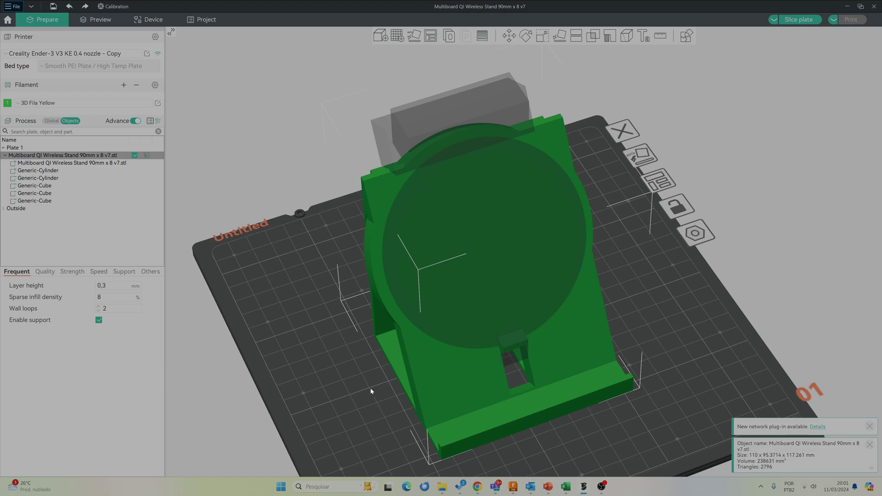
drag(371, 391, 403, 389)
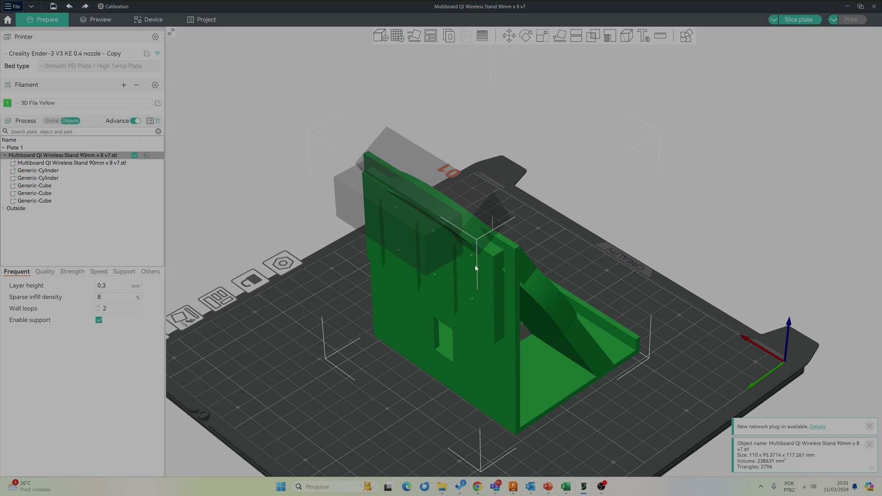
drag(481, 456, 511, 447)
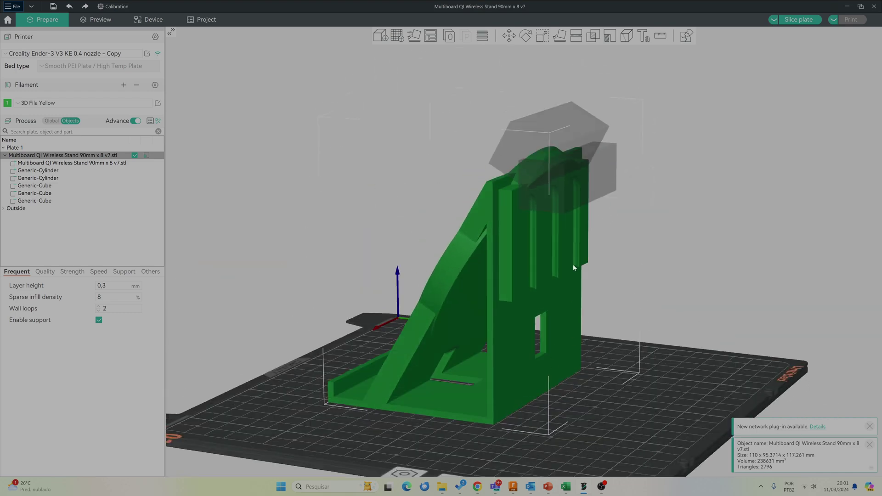
drag(615, 409, 626, 426)
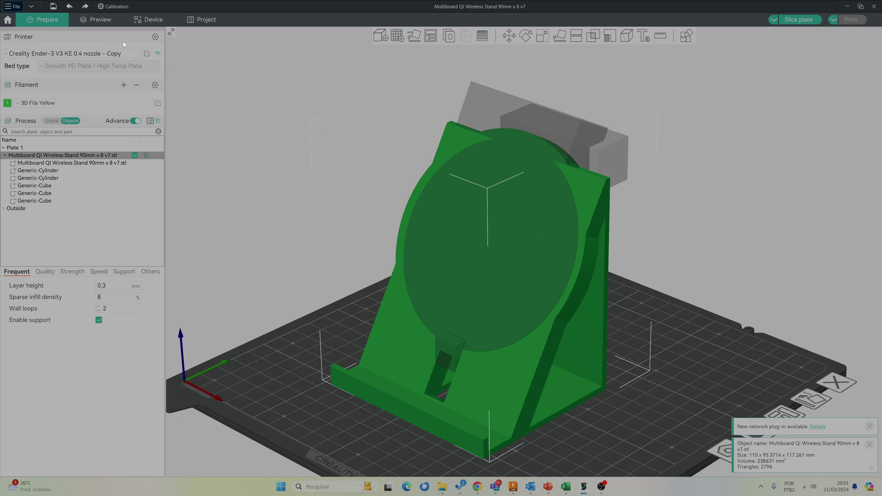
Step: Slice the plate and limit the preview to layer 276
click(97, 19)
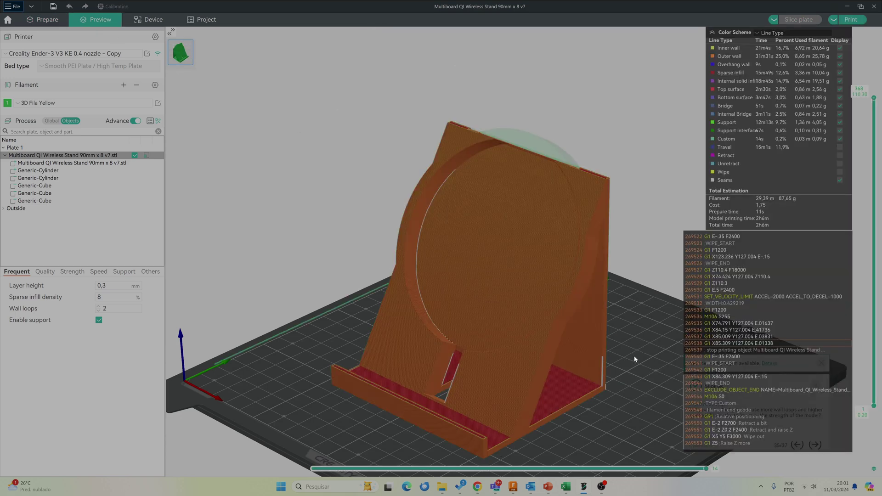
drag(635, 360, 569, 362)
scroll(495, 320, up, 3)
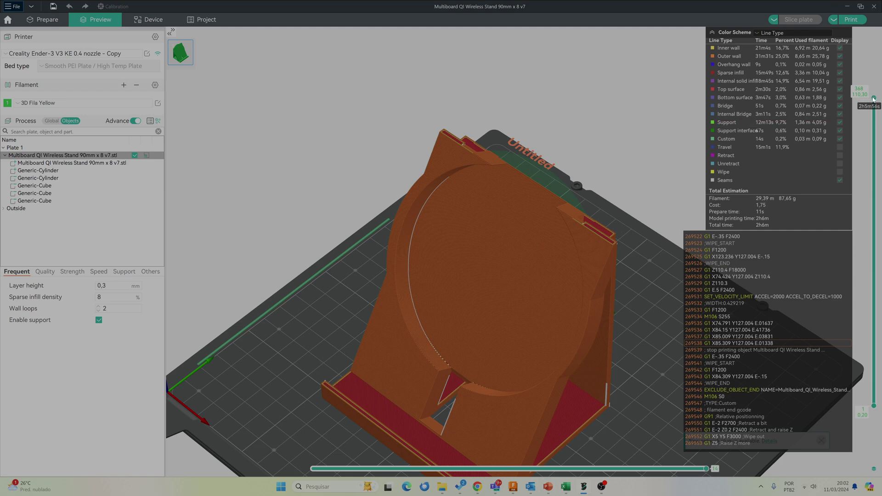
drag(874, 99, 834, 67)
Step: Inspect the sliced stand in top-down and isometric views, orbiting around it
scroll(269, 294, down, 2)
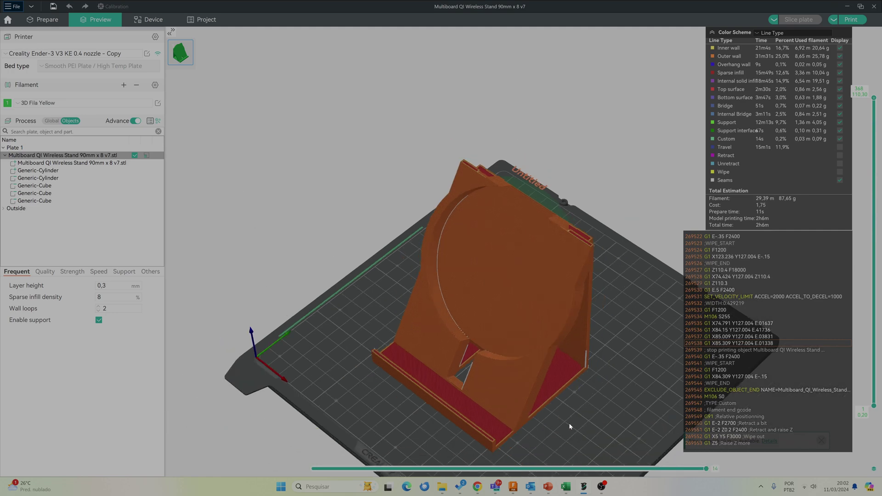
right_drag(570, 427, 520, 303)
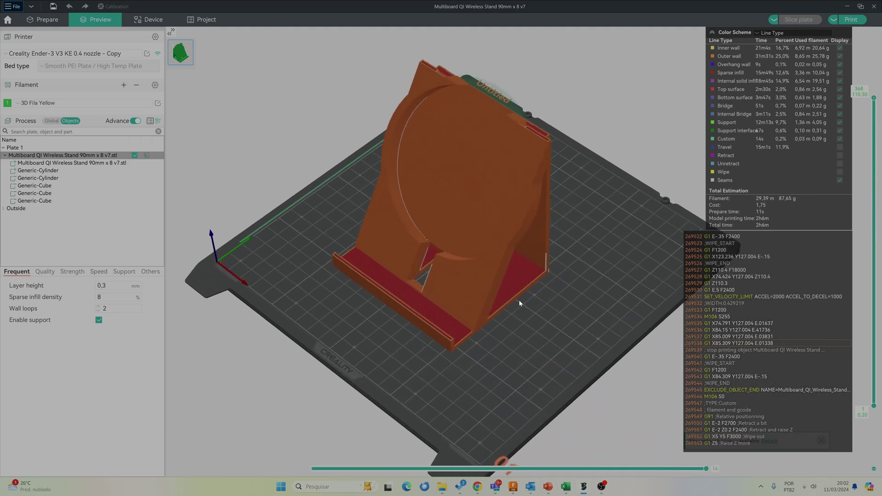
key(1)
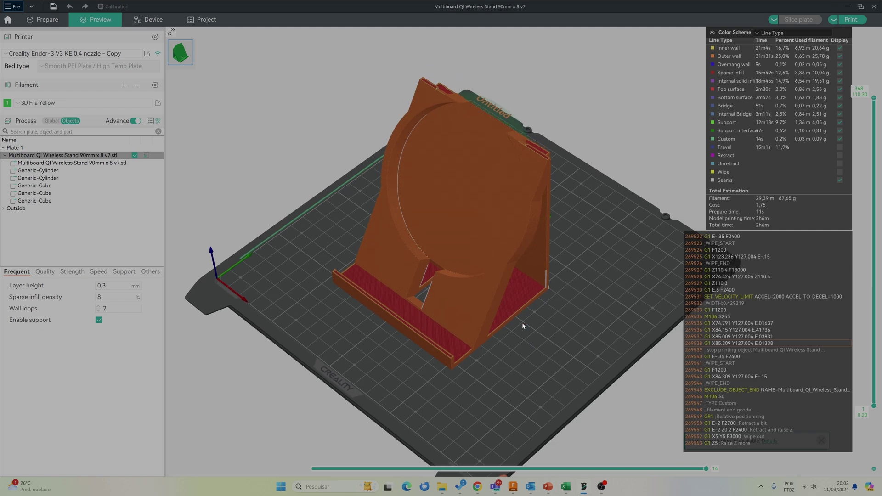
key(0)
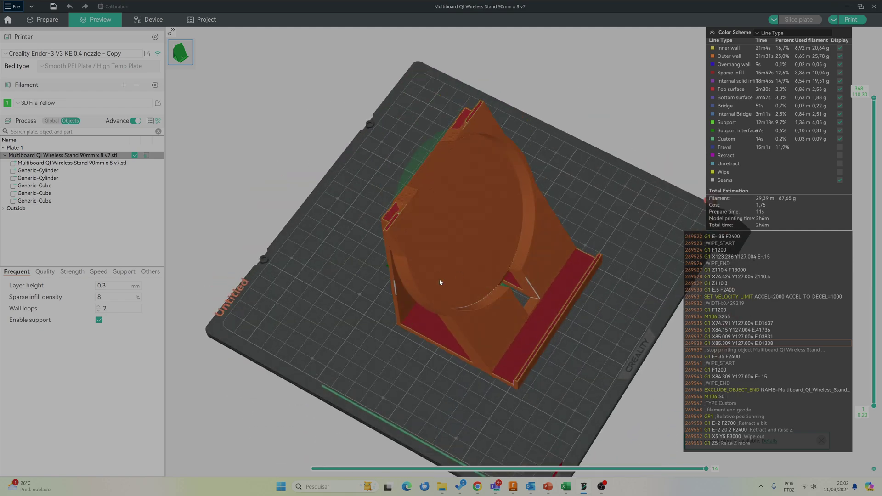
drag(449, 291, 467, 387)
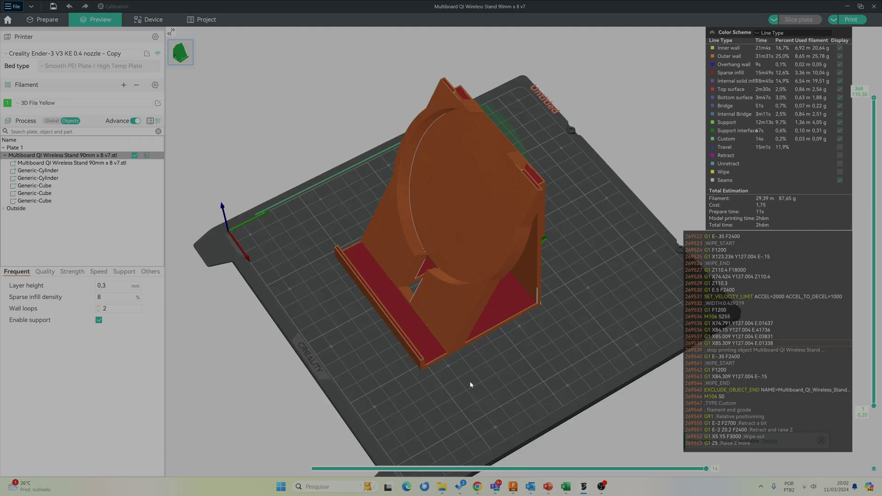
mouse_move(470, 381)
mouse_down()
mouse_move(495, 384)
mouse_move(476, 386)
mouse_up()
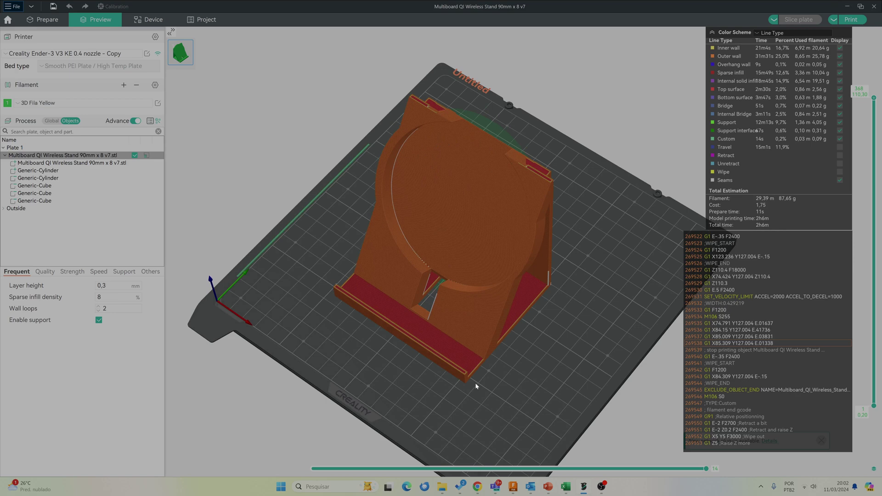